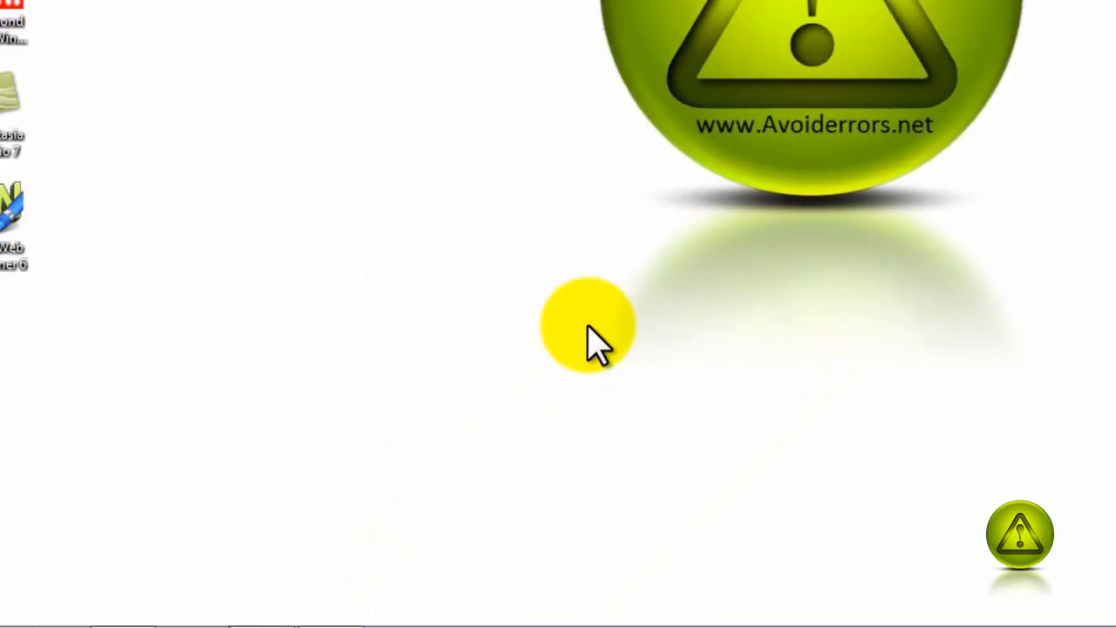
- Search the Start menu for "backup" and launch Backup and Restore
left_click(28, 606)
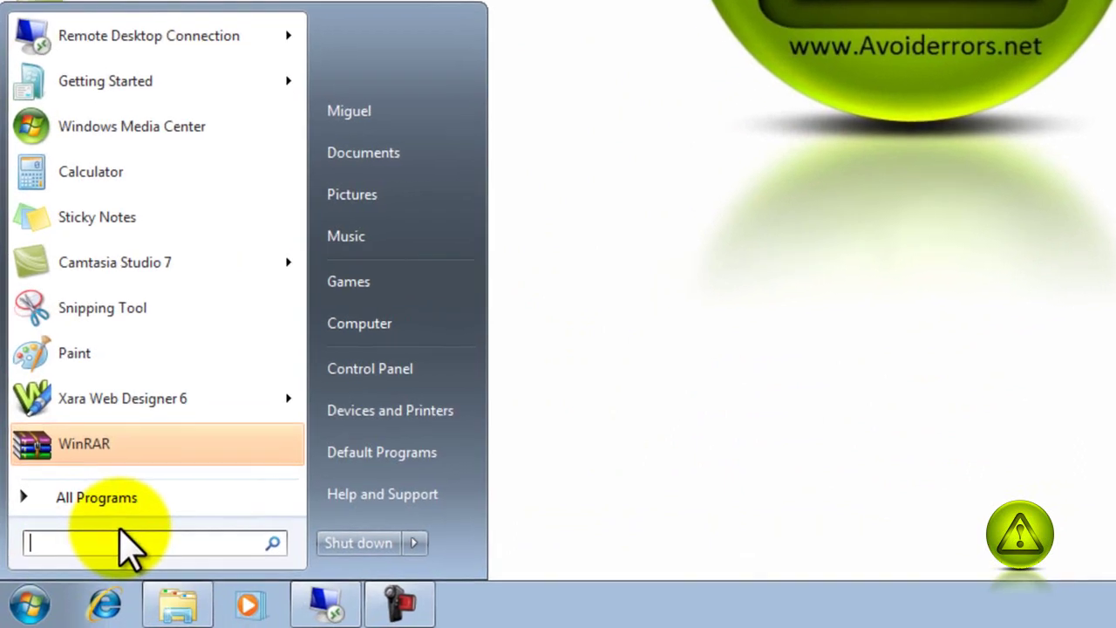
type("ba")
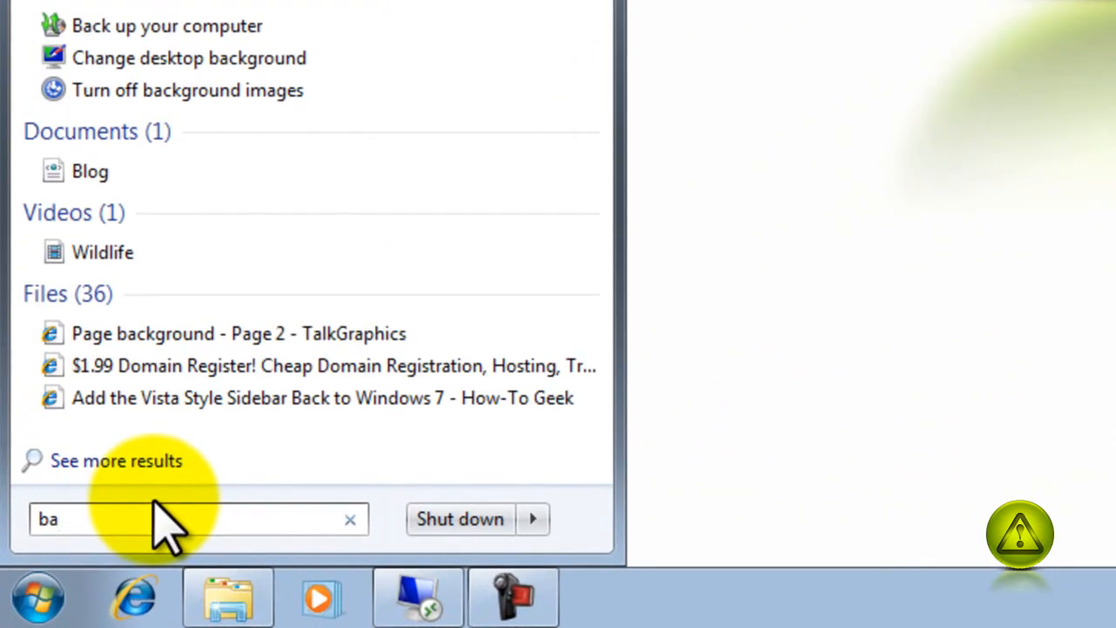
type("ckup")
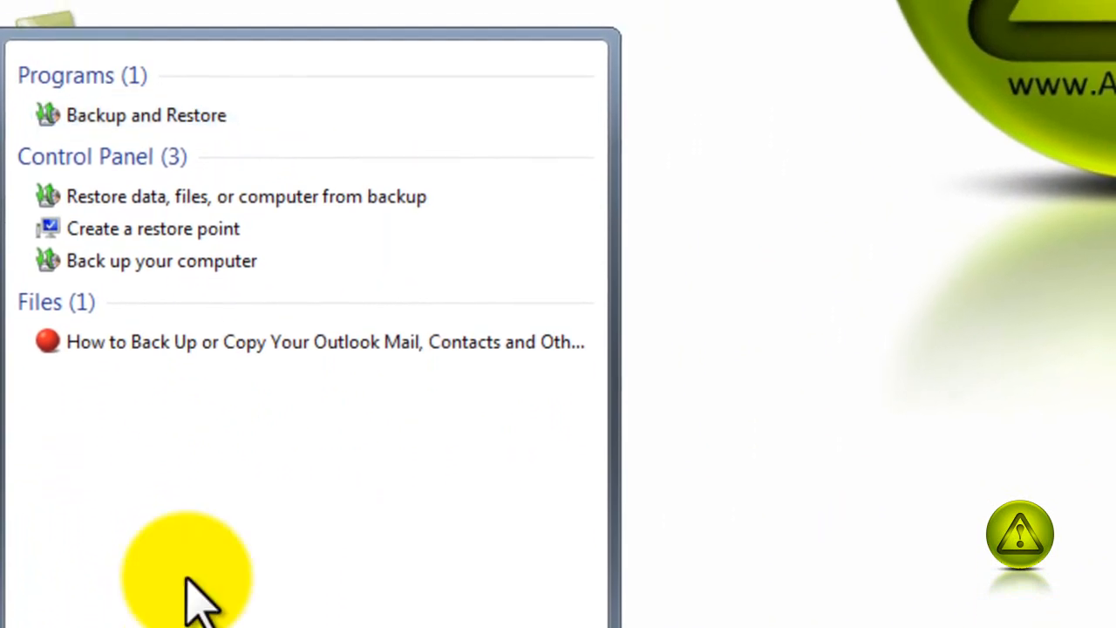
left_click(146, 132)
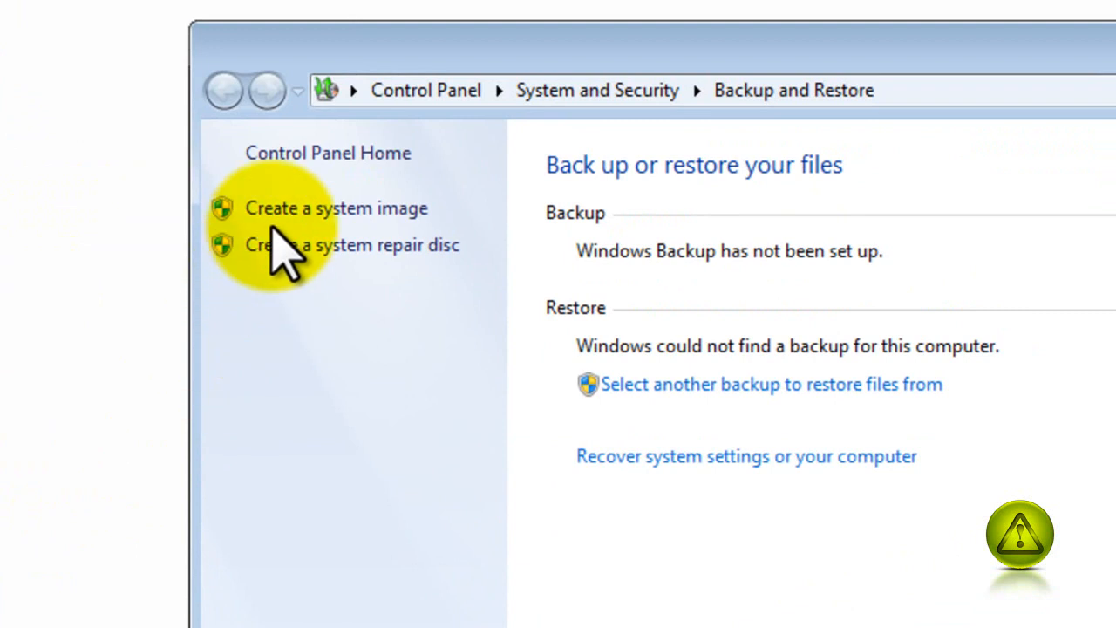
- Begin a system image saved on DVDs in DVD RW Drive (F:) and proceed to drive selection
left_click(397, 209)
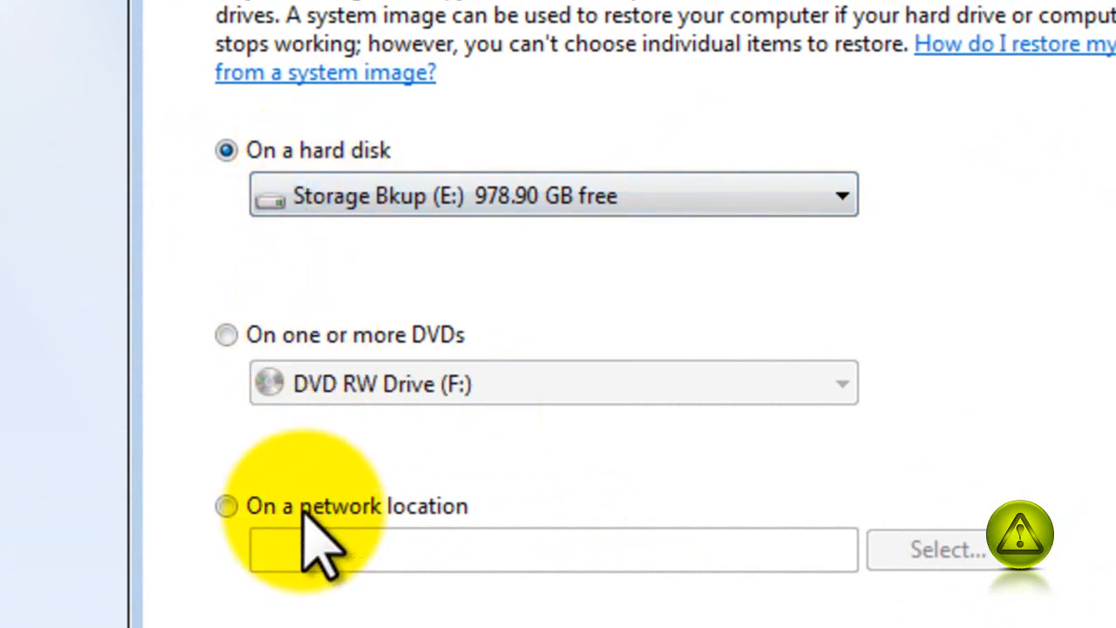
left_click(225, 335)
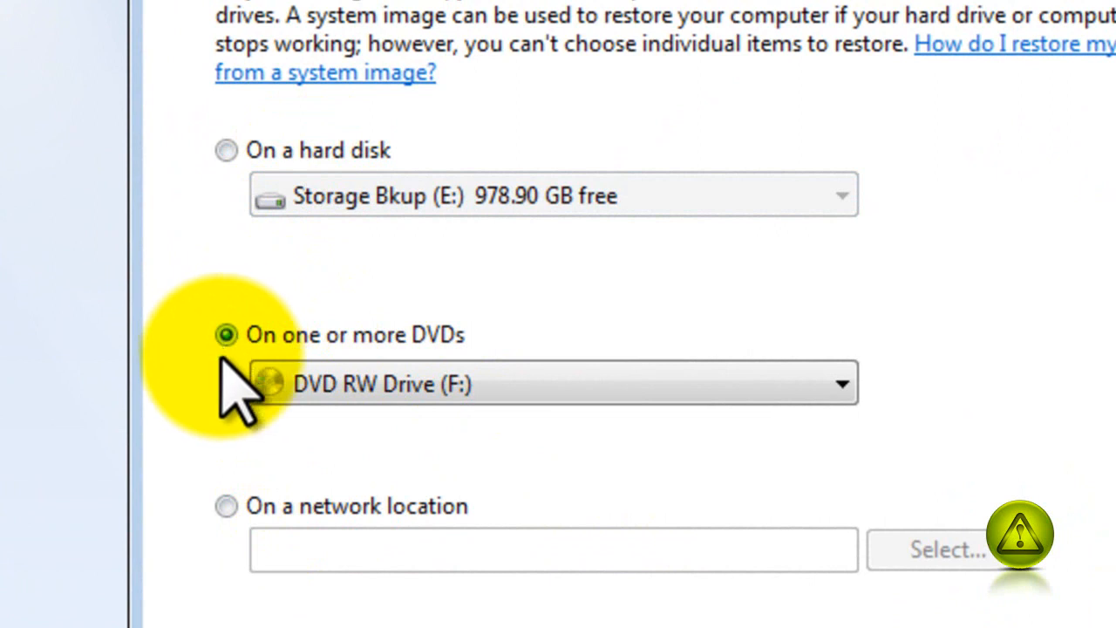
left_click(841, 383)
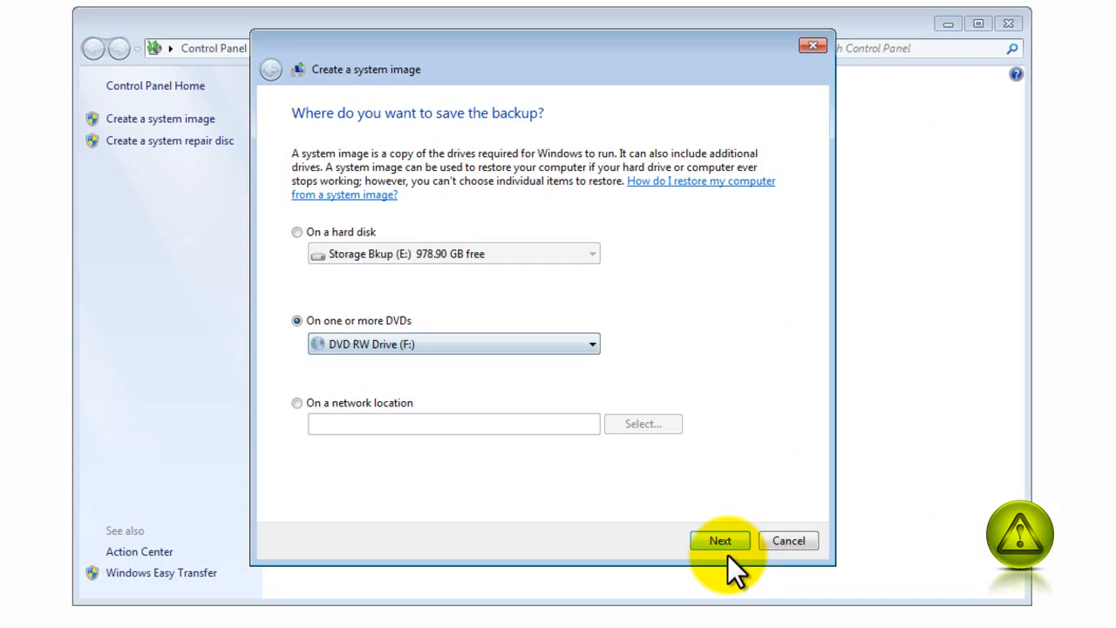
left_click(700, 525)
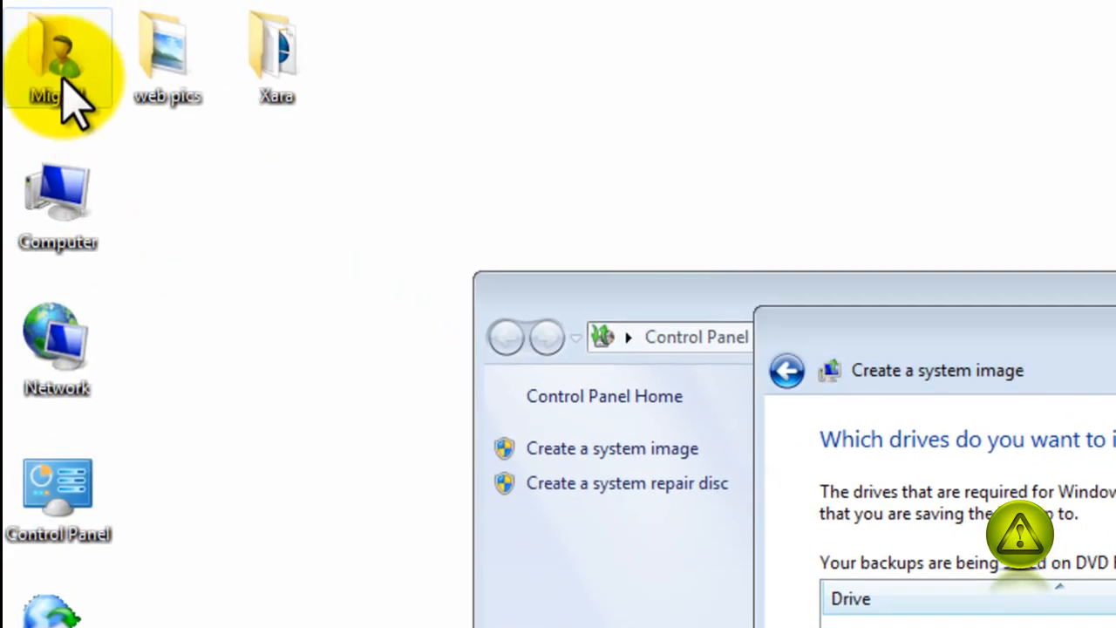
double_click(61, 74)
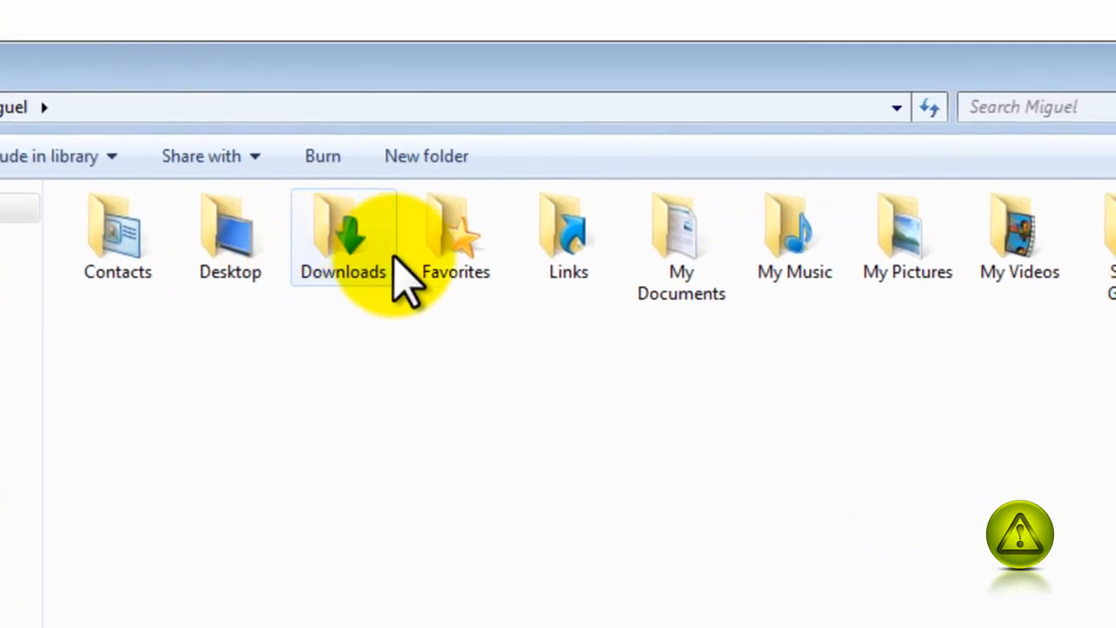
double_click(898, 253)
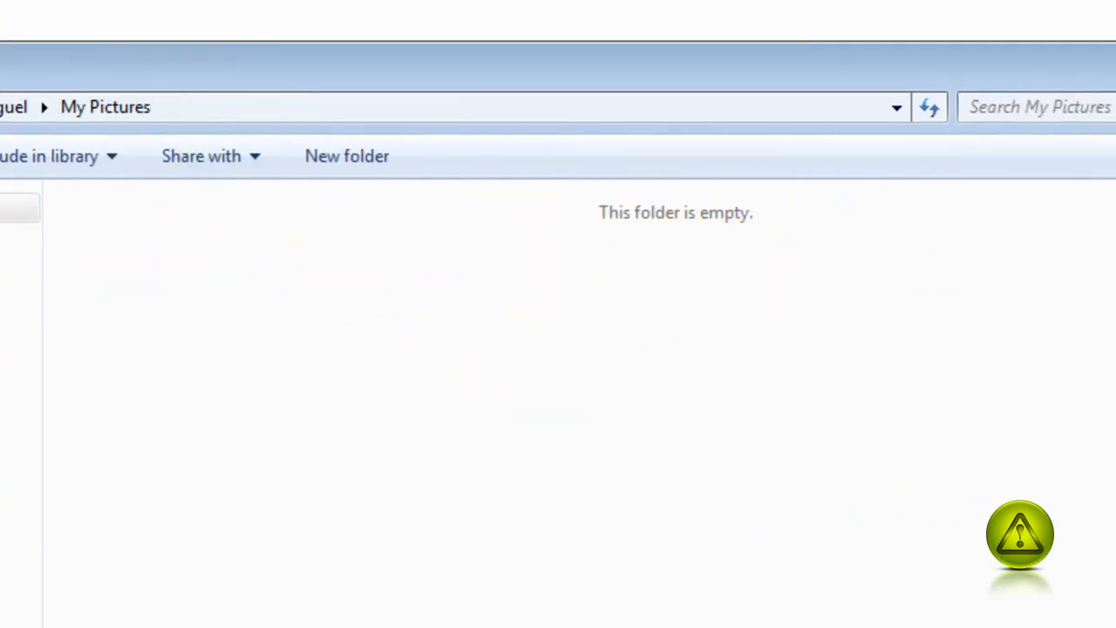
key("BackSpace")
double_click(1020, 248)
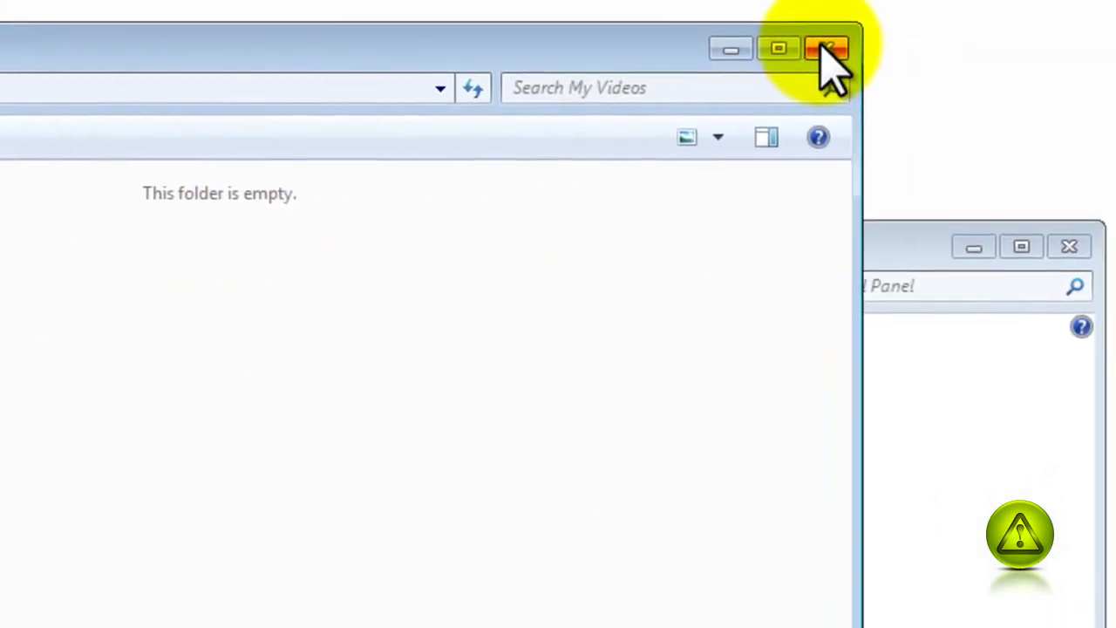
left_click(827, 49)
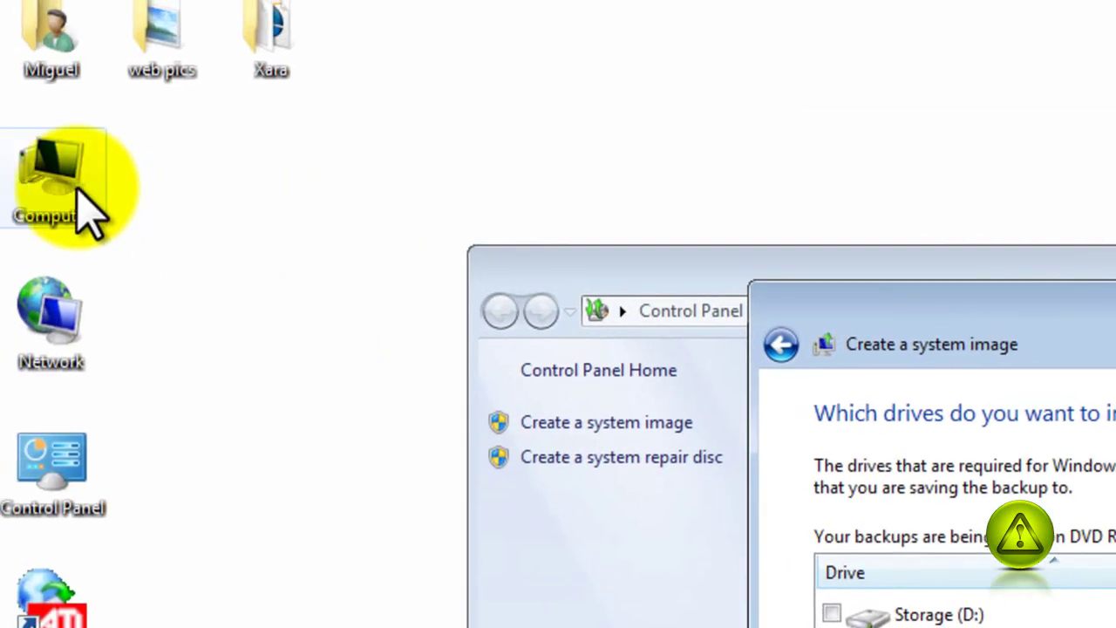
double_click(87, 199)
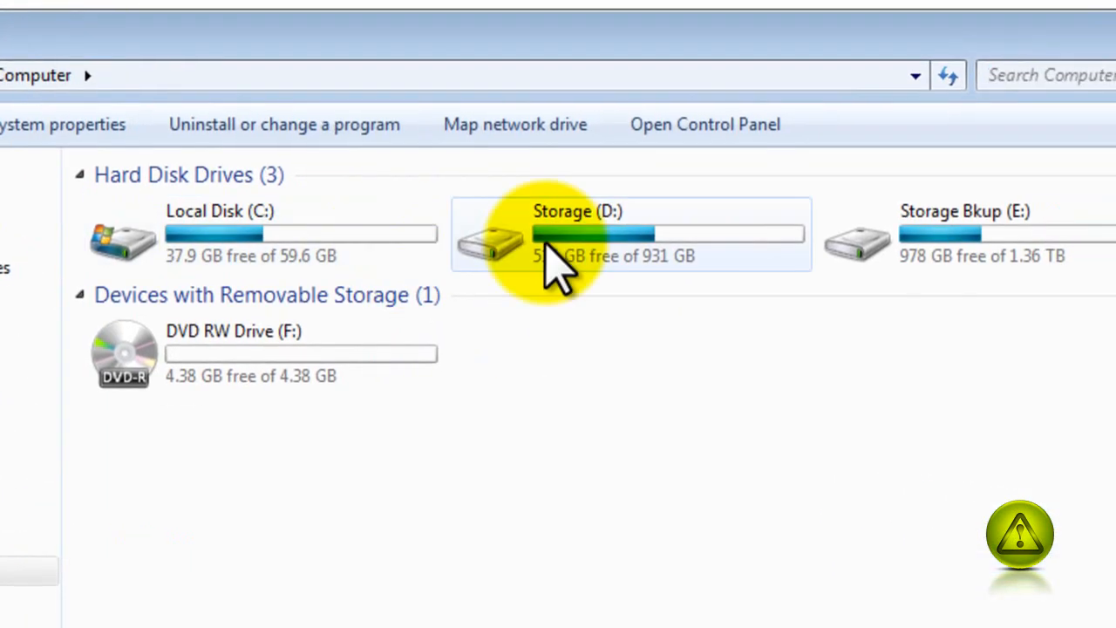
double_click(548, 249)
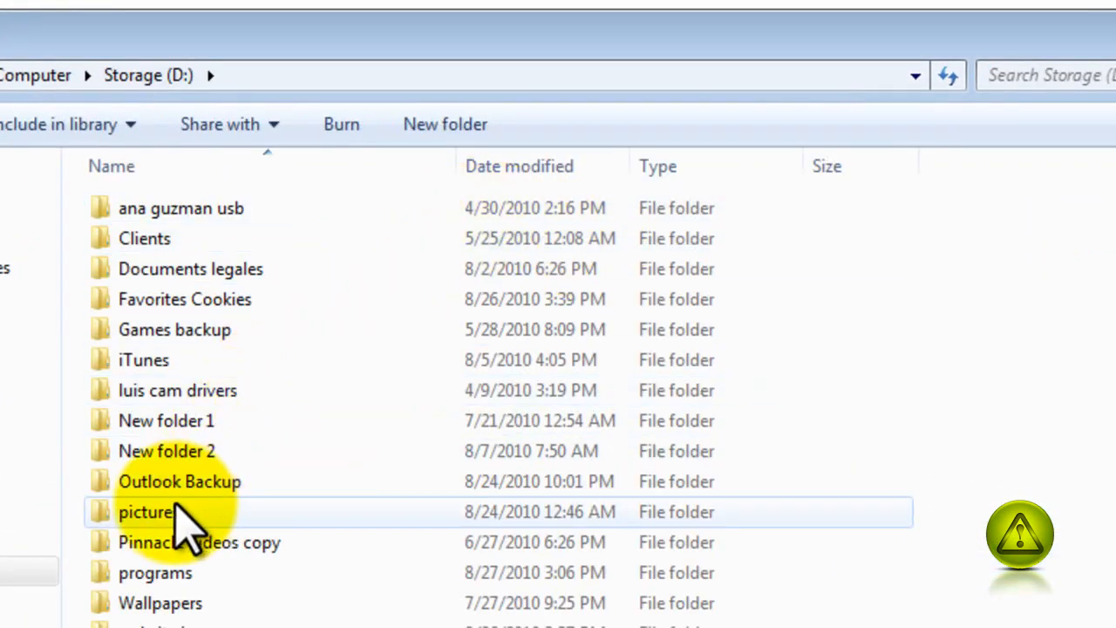
double_click(178, 514)
double_click(139, 329)
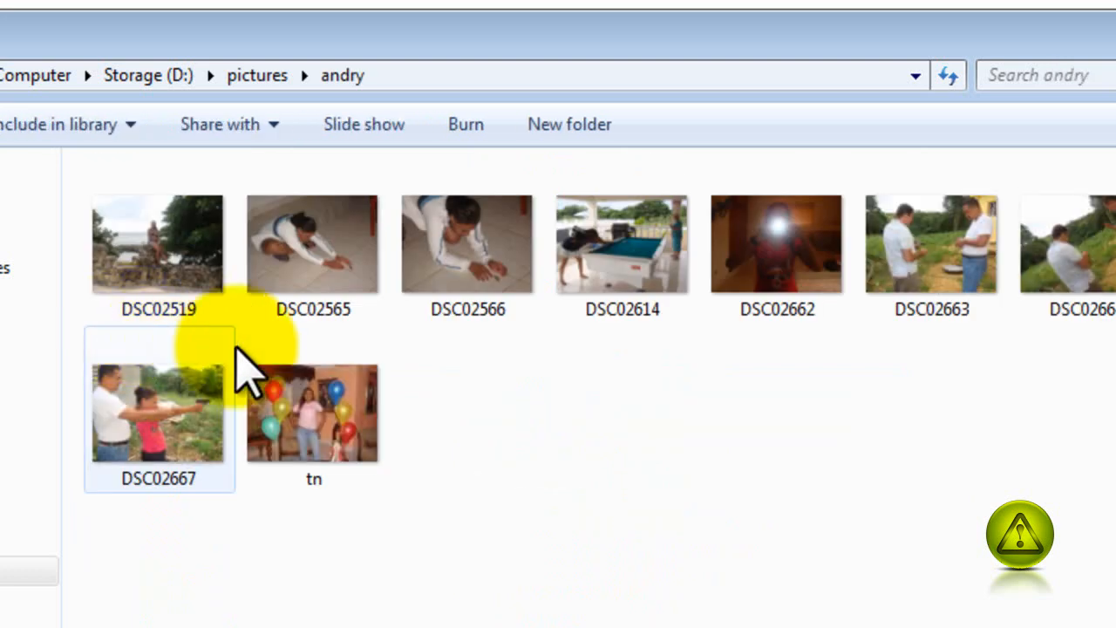
left_click(149, 157)
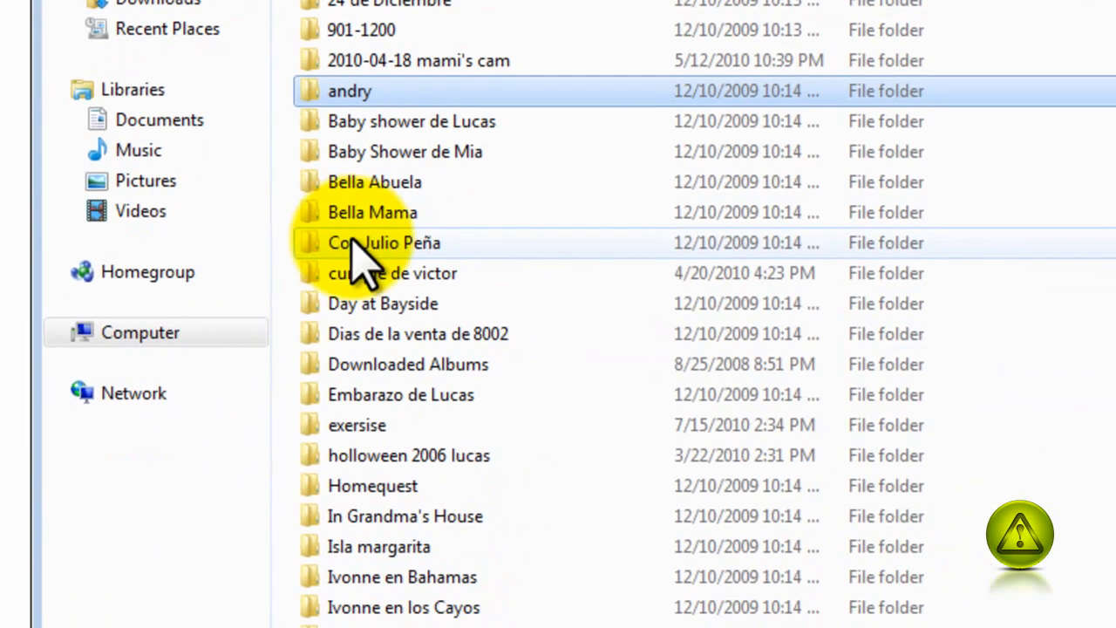
double_click(366, 249)
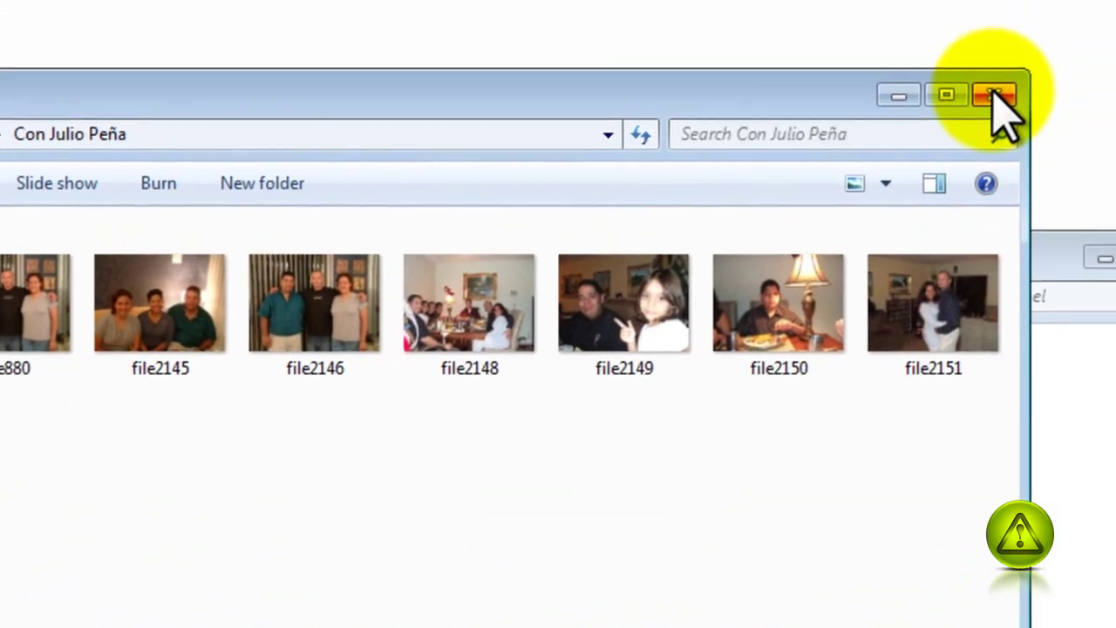
left_click(997, 95)
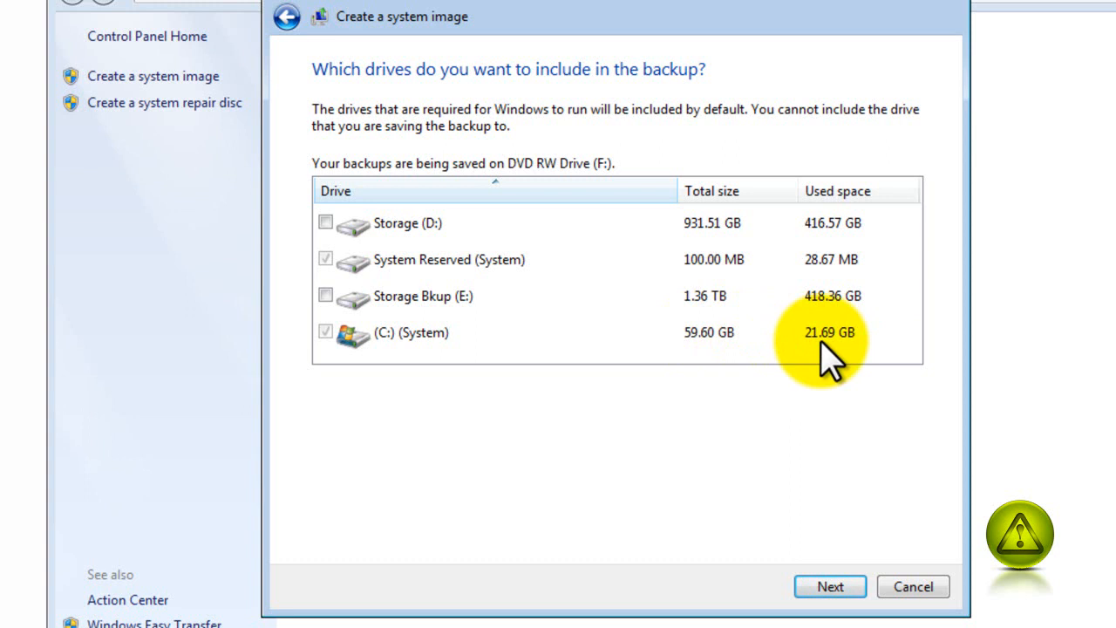
- Accept System Reserved and C: as the backup contents and start the backup
left_click(830, 587)
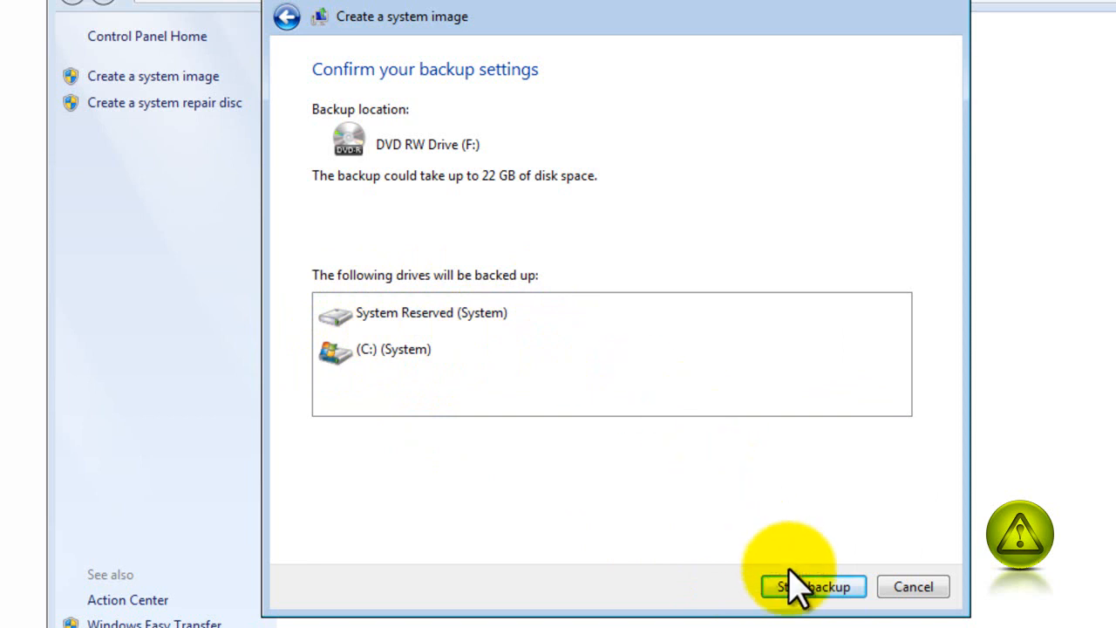
left_click(813, 587)
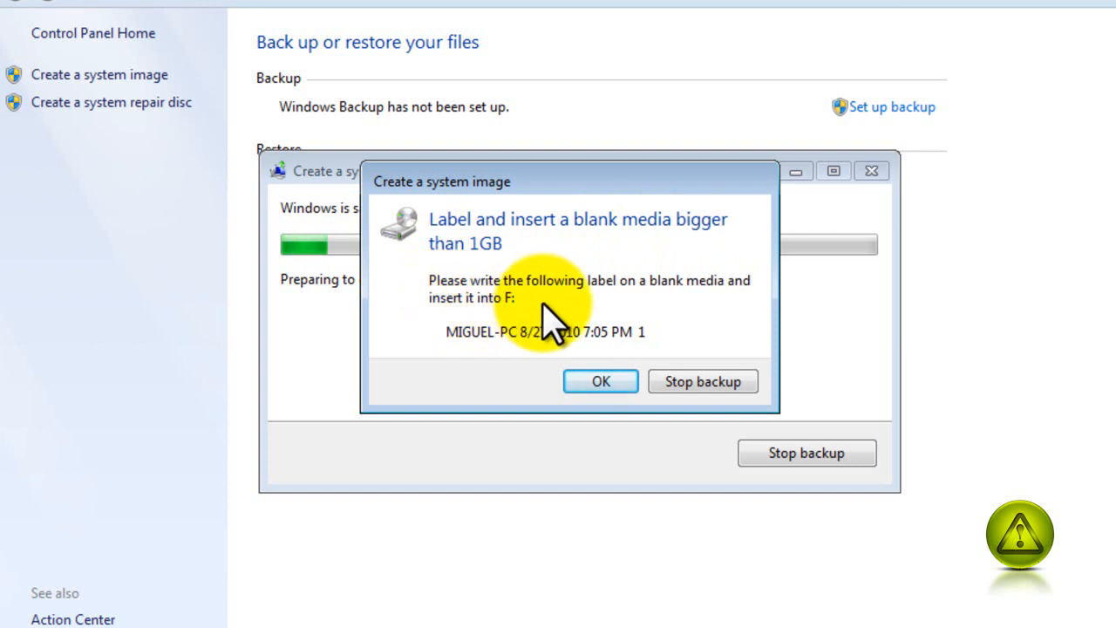
- Confirm the labelled blank DVD is in F: and allow it to be formatted
left_click(601, 384)
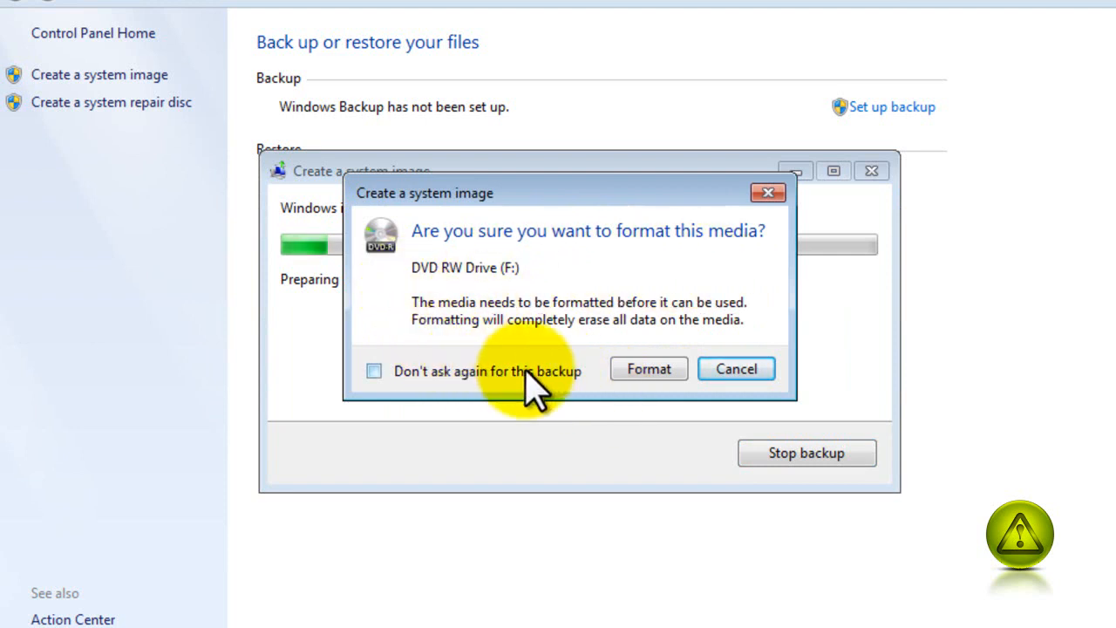
left_click(647, 369)
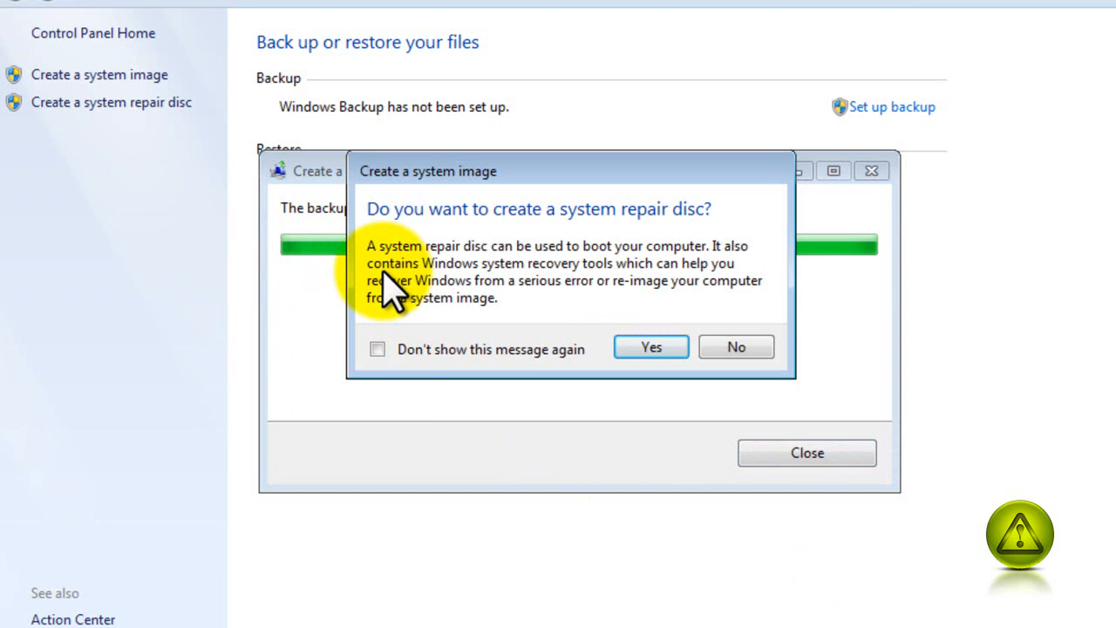
- Agree to a system repair disc and burn it on DVD RW Drive (F:)
left_click(652, 347)
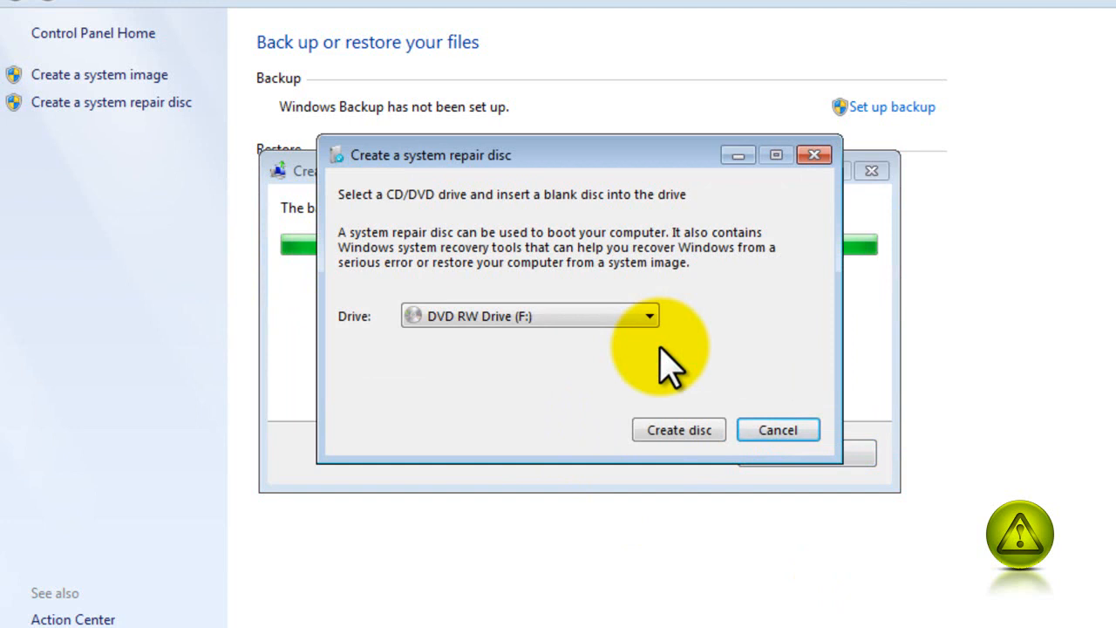
left_click(678, 430)
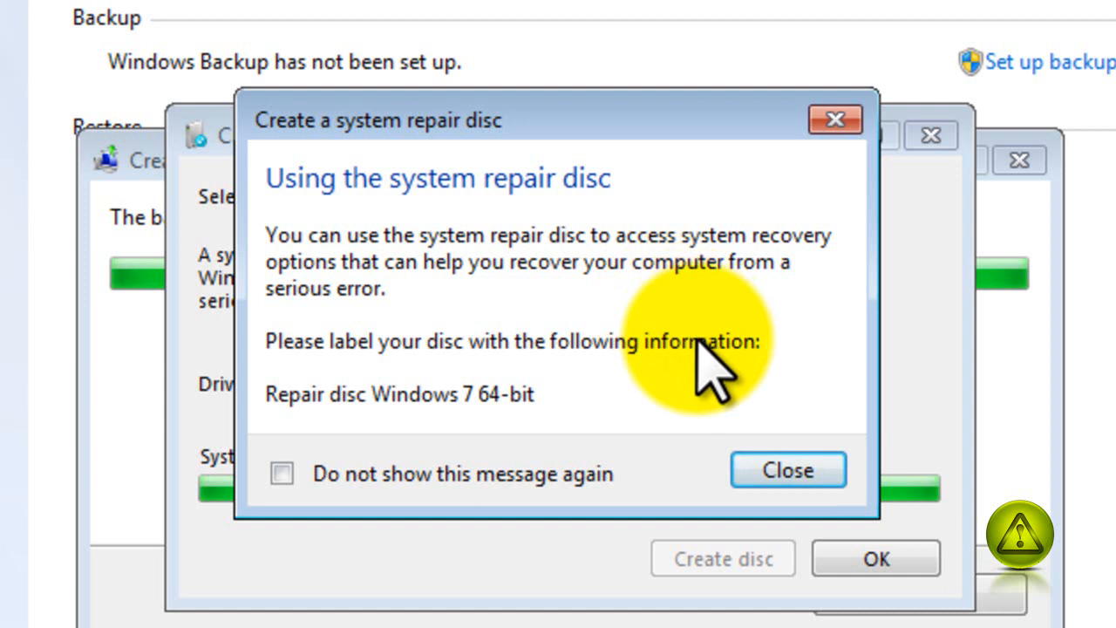
- Dismiss the repair disc info and tool, leaving the successful backup result
left_click(787, 470)
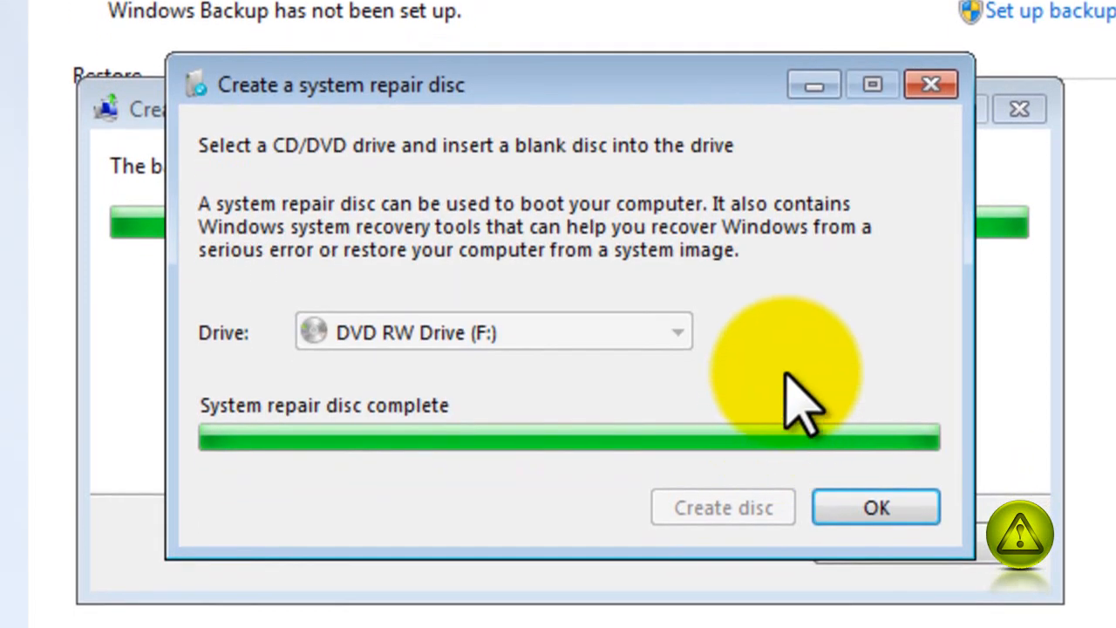
left_click(875, 523)
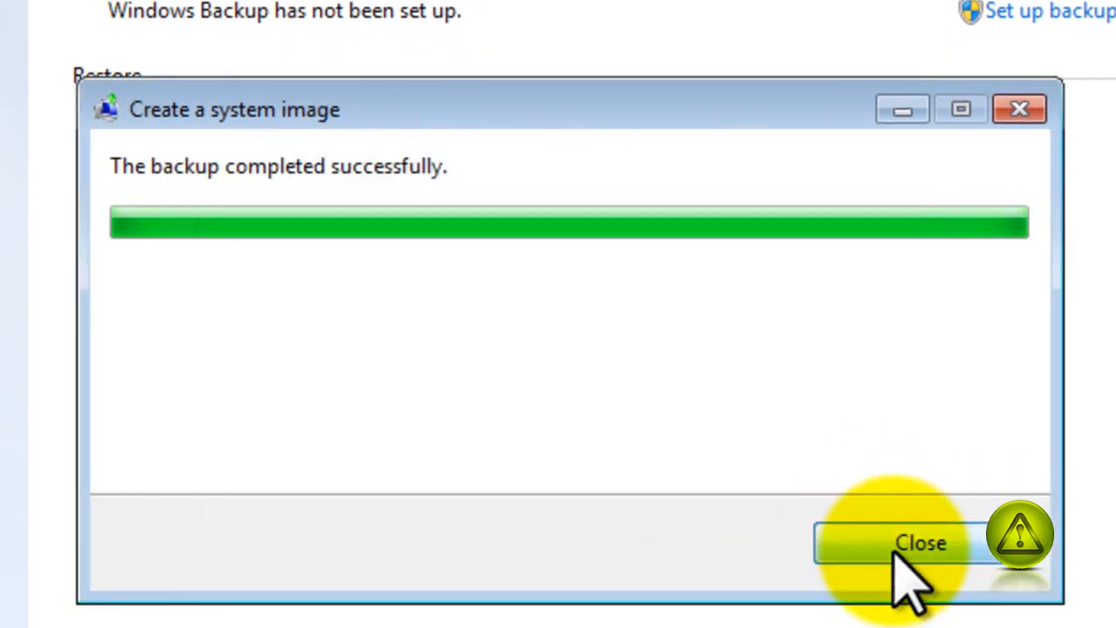